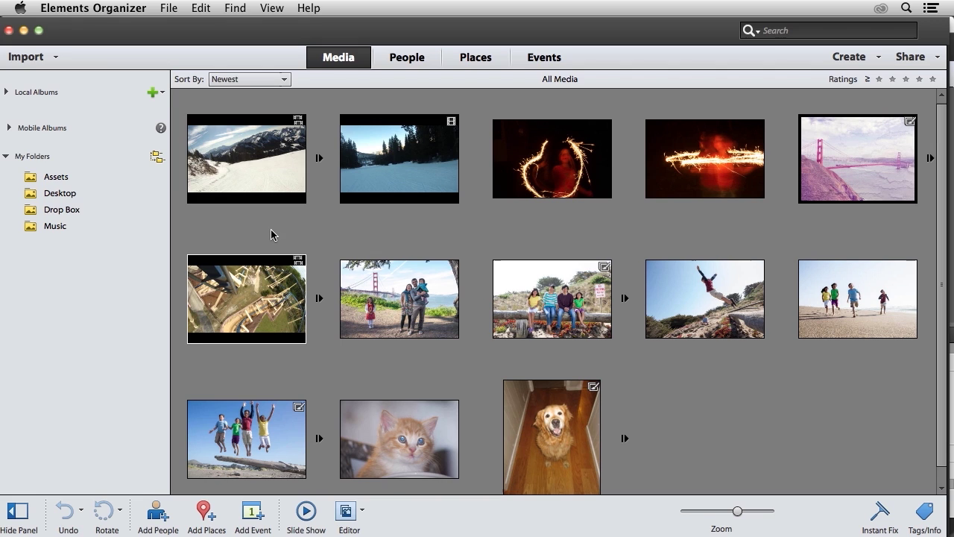
# Send the snowy mountain ski video thumbnail from the Organizer to the Video Editor
pyautogui.click(244, 164)
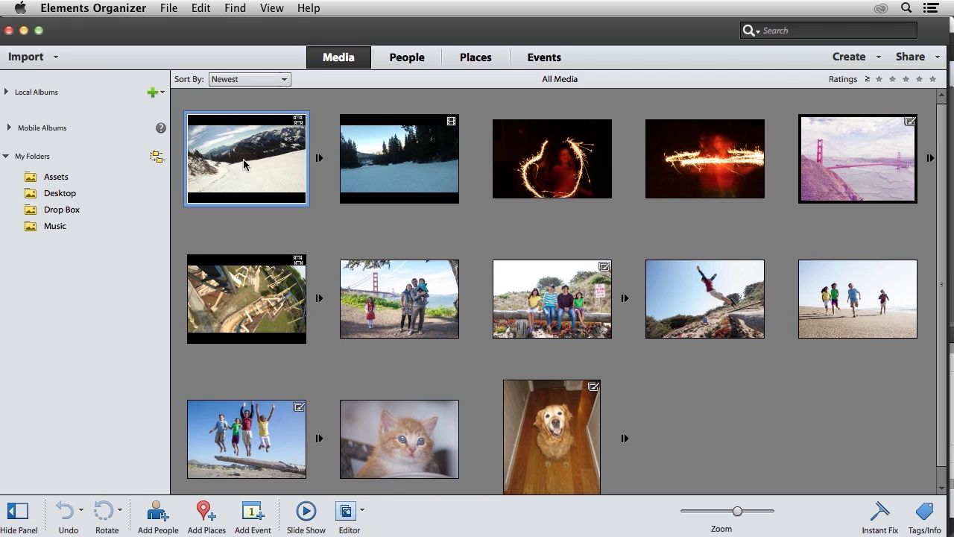
pyautogui.click(363, 511)
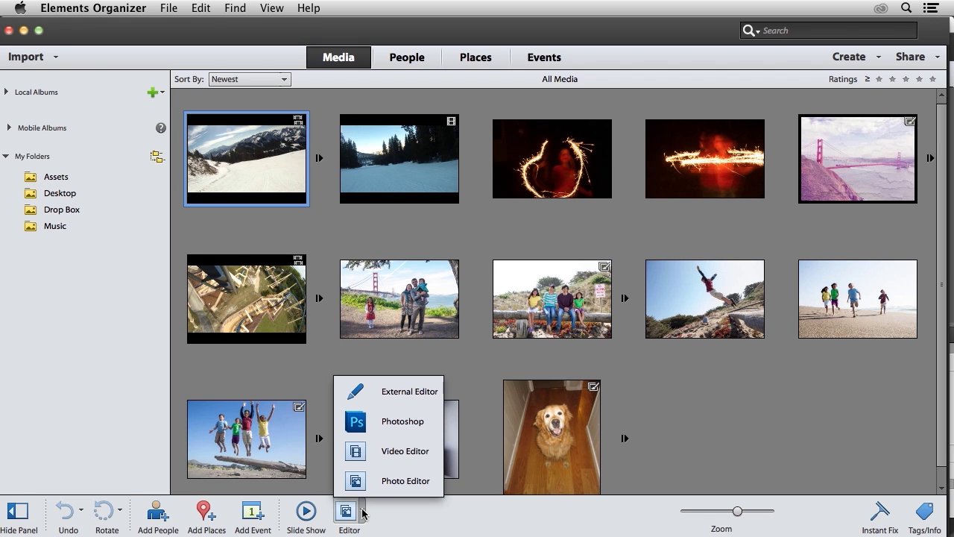
pyautogui.click(400, 462)
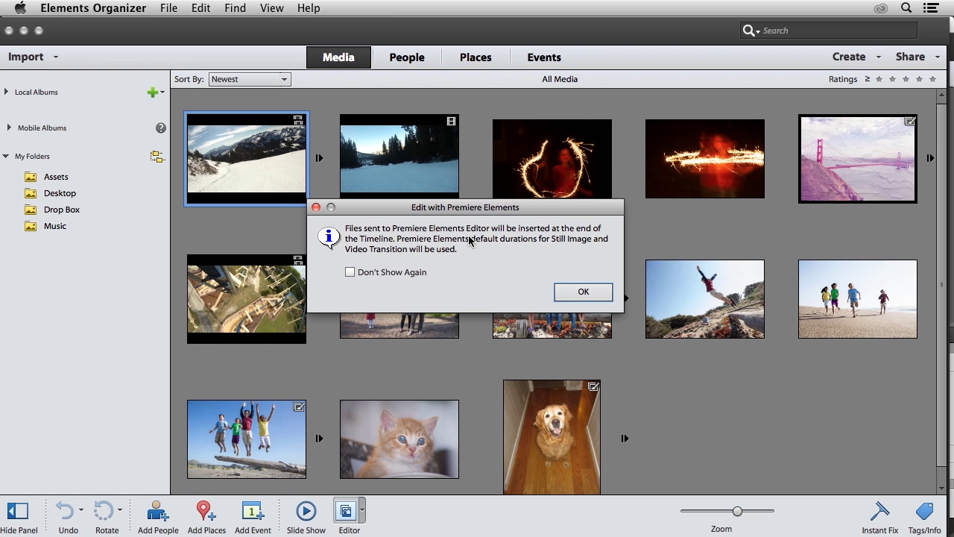
# Open the ski clip in the editor, widen it on the timeline, and preview it to 00;00;15;11
pyautogui.click(585, 293)
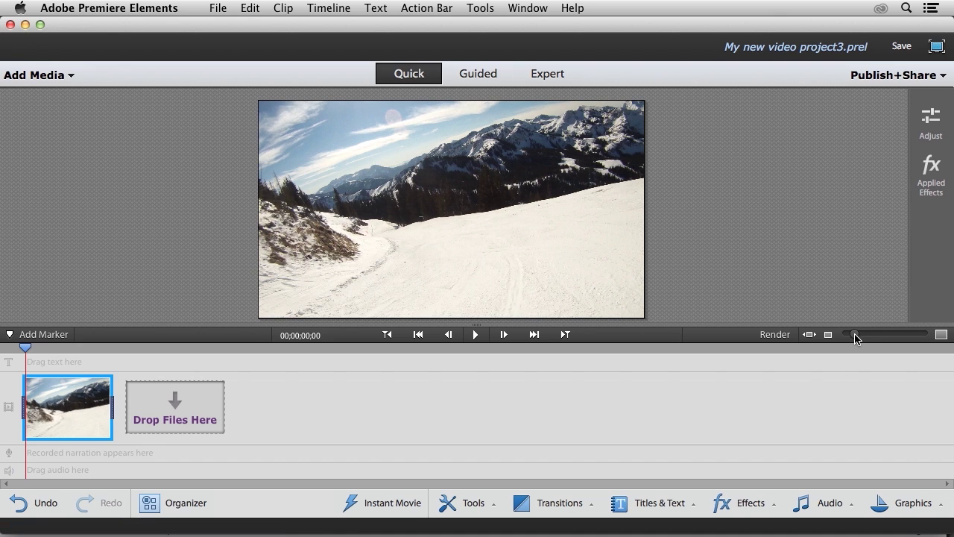
pyautogui.moveTo(855, 337); pyautogui.dragTo(877, 336)
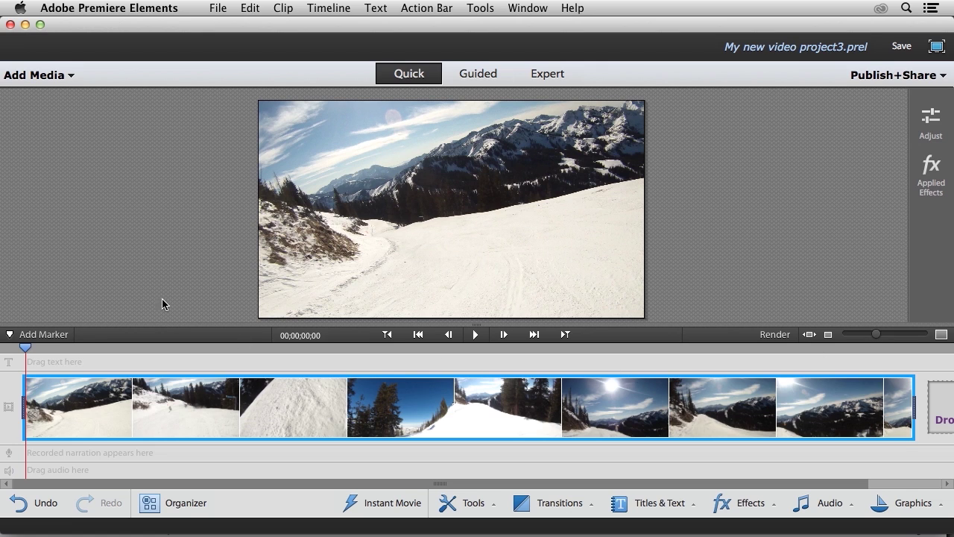
pyautogui.click(477, 335)
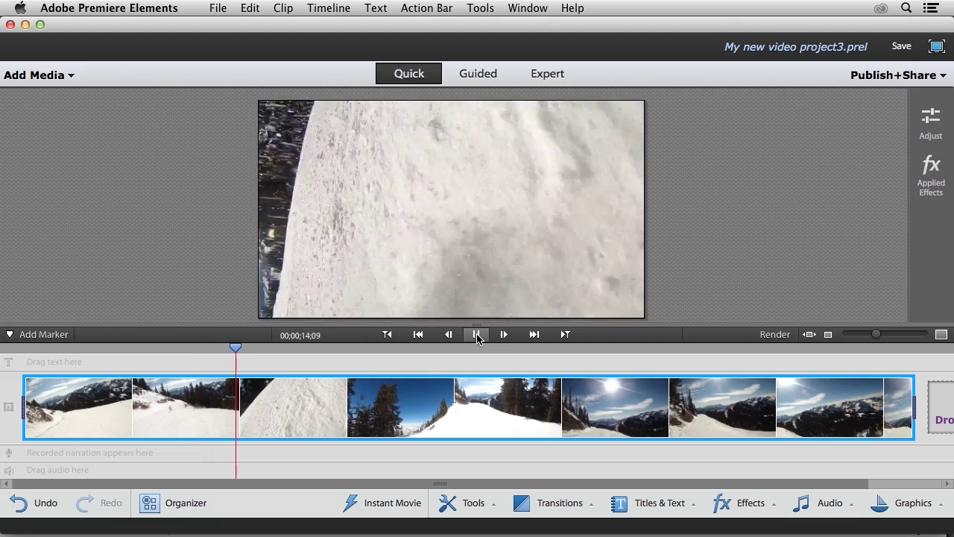
pyautogui.click(477, 334)
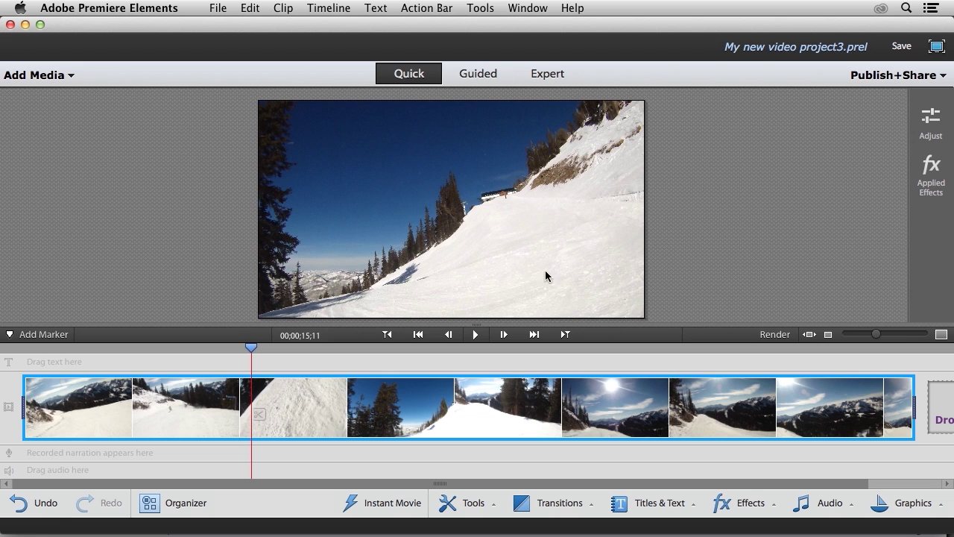
# Show the Guided edits list and scroll through it, then back to the top
pyautogui.click(477, 75)
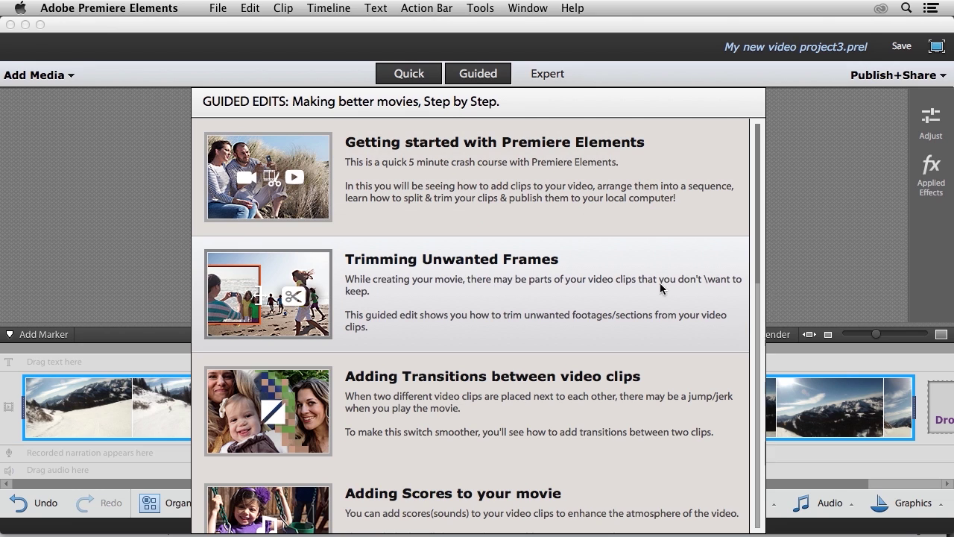
pyautogui.moveTo(757, 270); pyautogui.dragTo(759, 533)
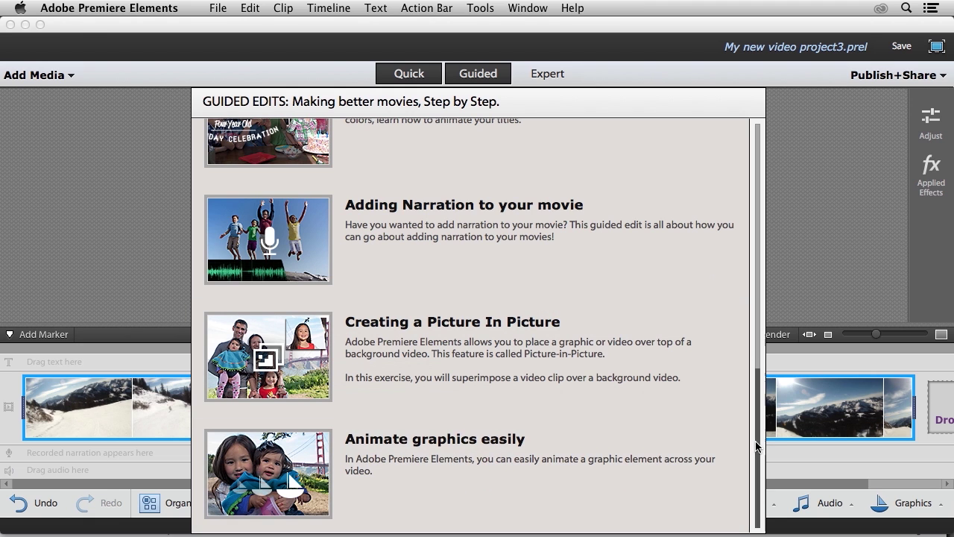
pyautogui.moveTo(757, 403); pyautogui.dragTo(755, 192)
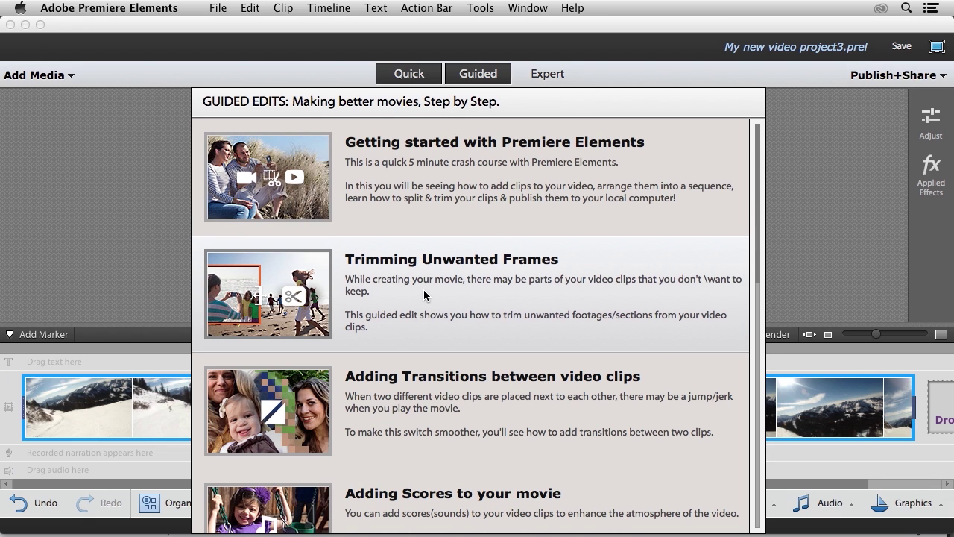
# Start the Trimming Unwanted Frames guided edit and trim the clip's start to the snowboarder shot
pyautogui.click(444, 269)
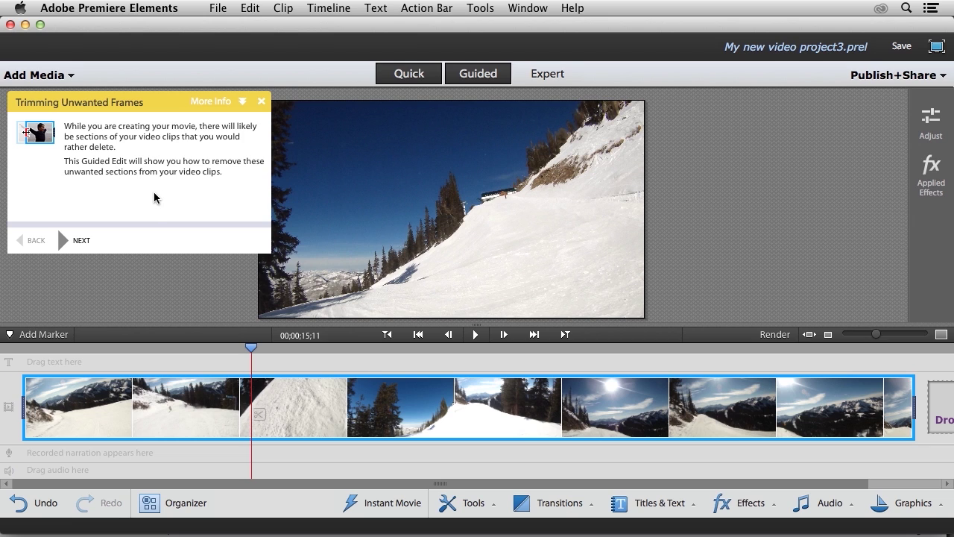
pyautogui.click(64, 243)
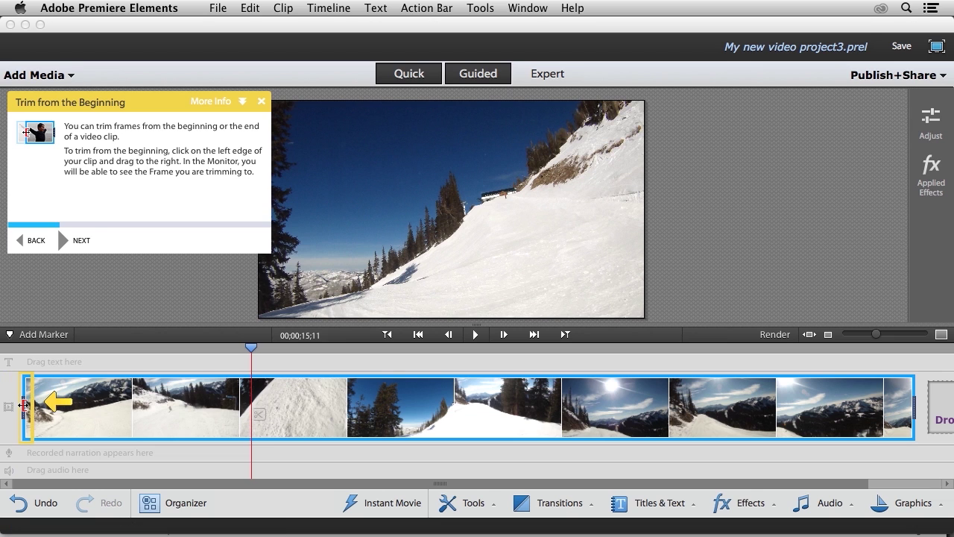
pyautogui.moveTo(24, 405); pyautogui.dragTo(41, 405)
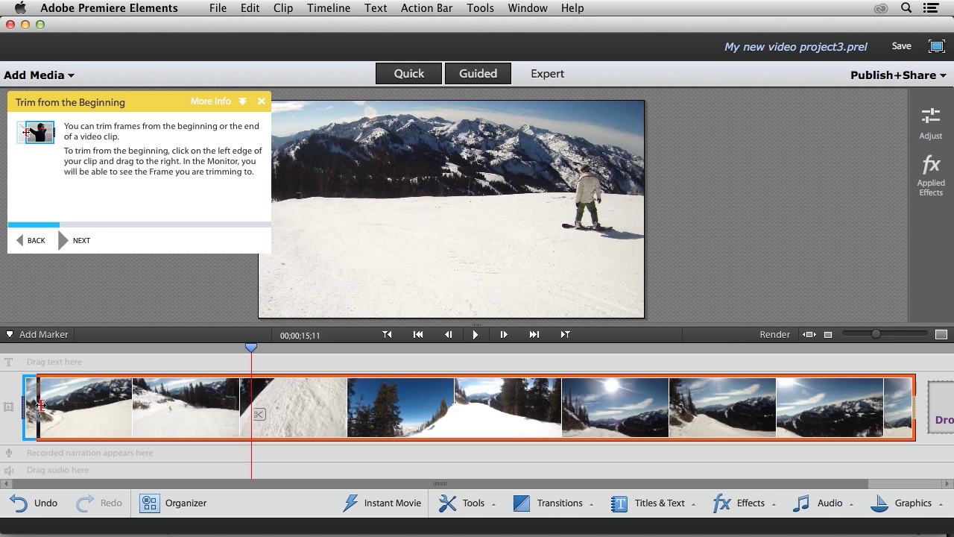
pyautogui.moveTo(41, 405); pyautogui.dragTo(41, 405)
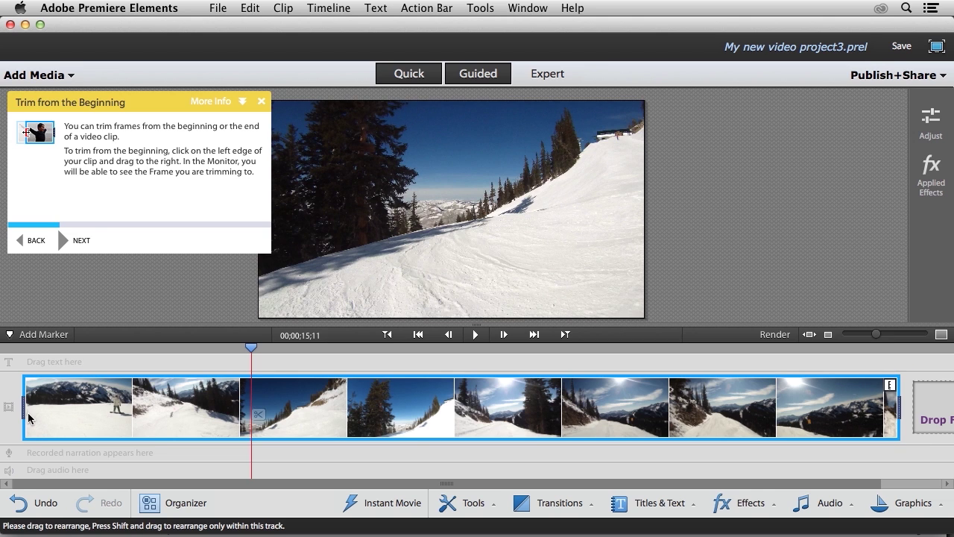
# Trim the unwanted frames off the end of the ski clip
pyautogui.click(74, 246)
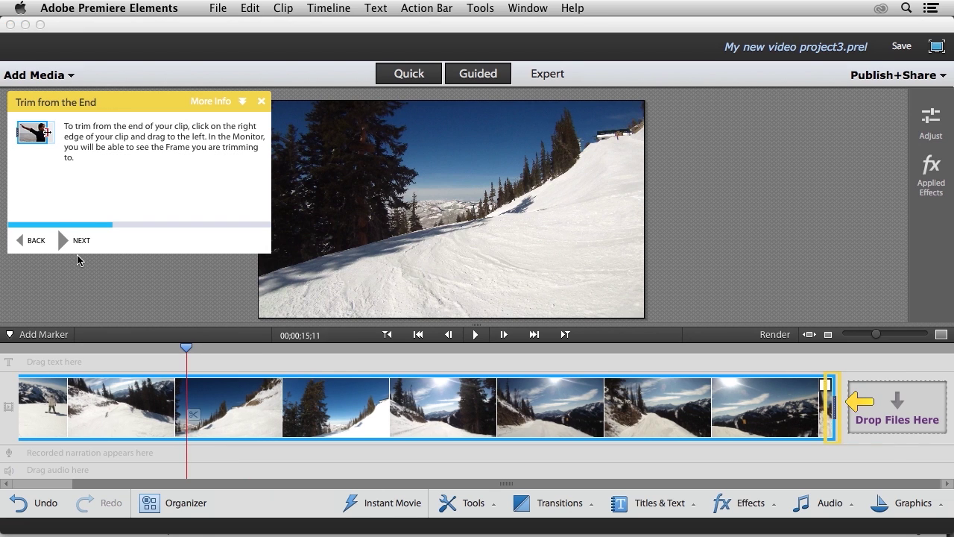
pyautogui.click(834, 406)
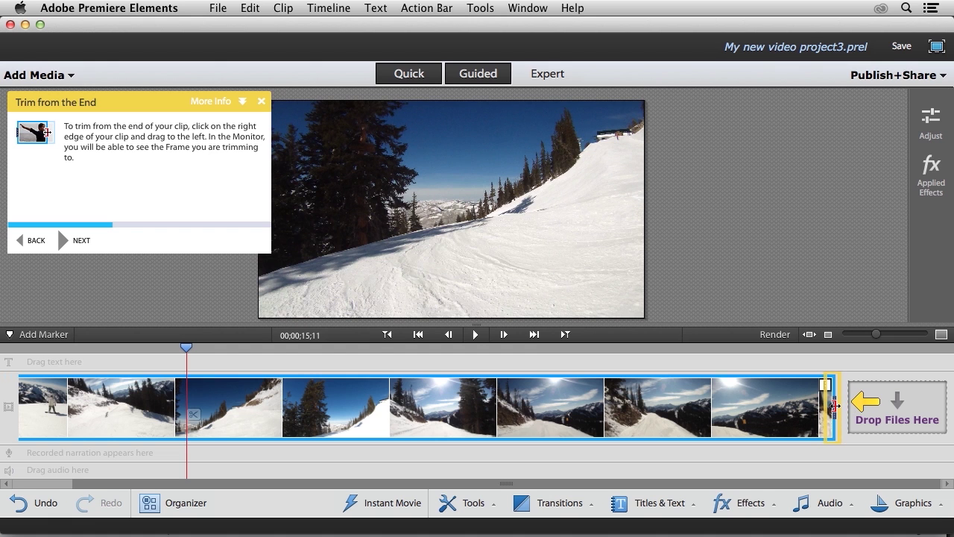
pyautogui.moveTo(834, 406); pyautogui.dragTo(773, 414)
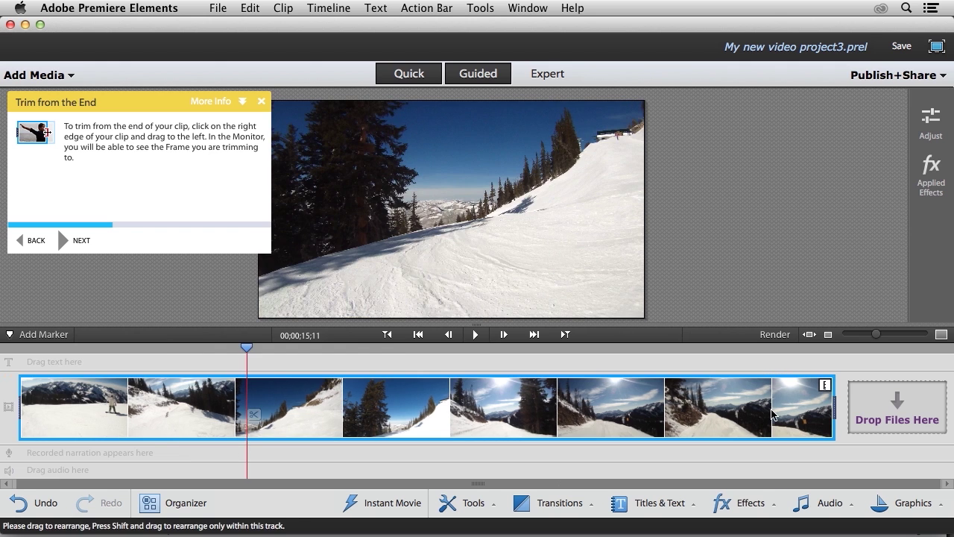
pyautogui.click(64, 251)
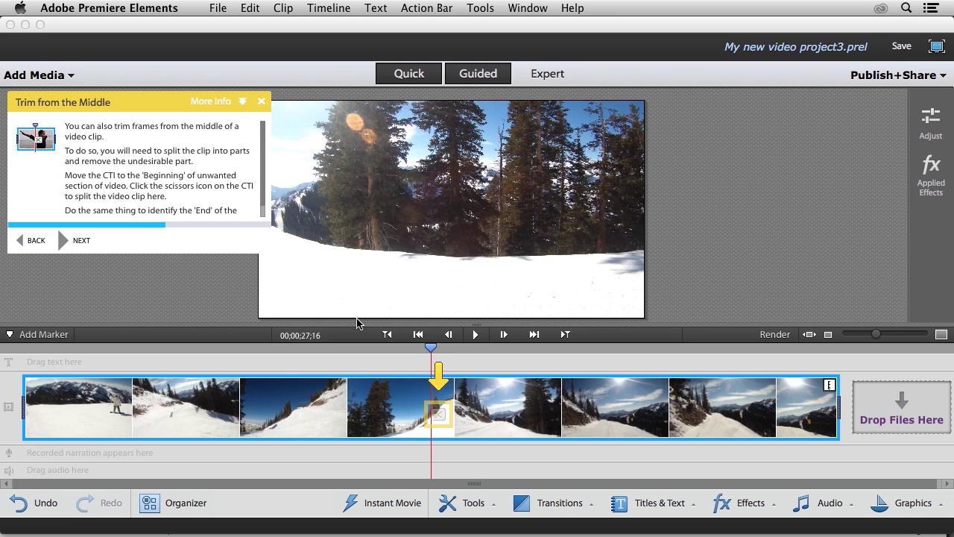
# Split the ski clip at 11;02 and 28;16, then delete the middle piece between them
pyautogui.moveTo(433, 351); pyautogui.dragTo(189, 358)
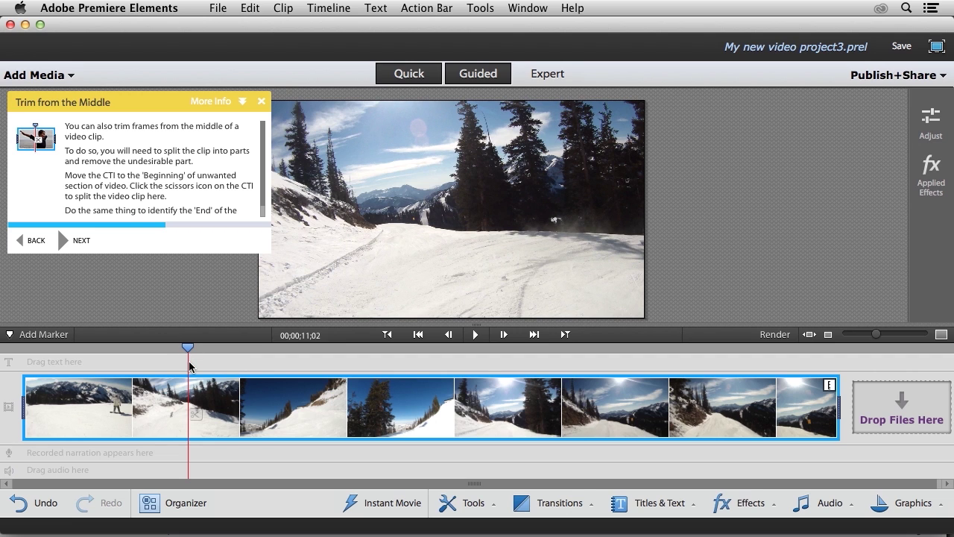
pyautogui.scroll(-1, 265, 205)
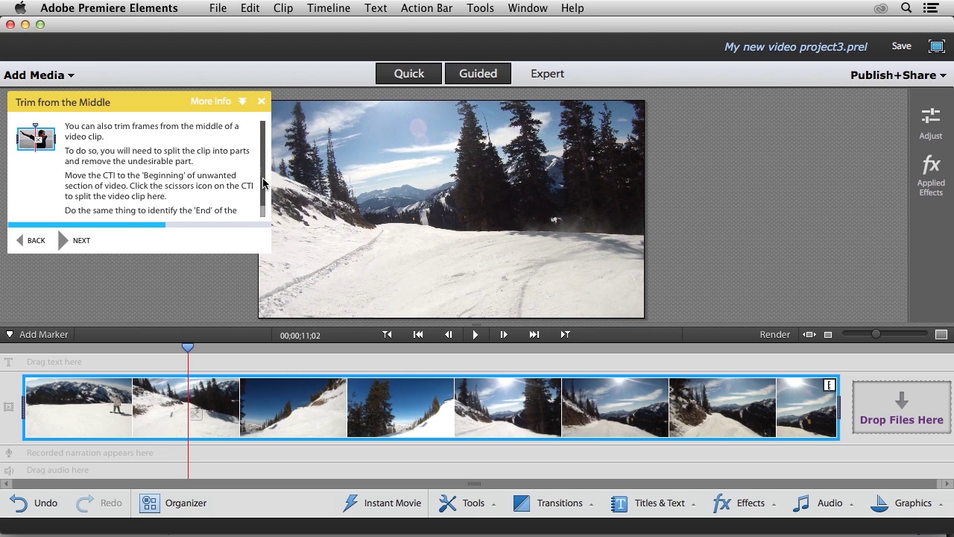
pyautogui.click(195, 415)
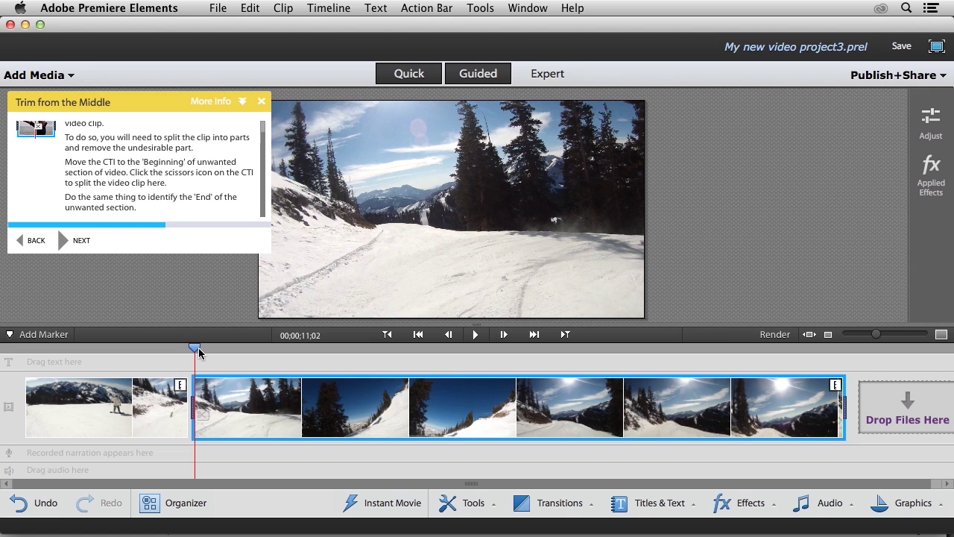
pyautogui.moveTo(196, 350); pyautogui.dragTo(452, 355)
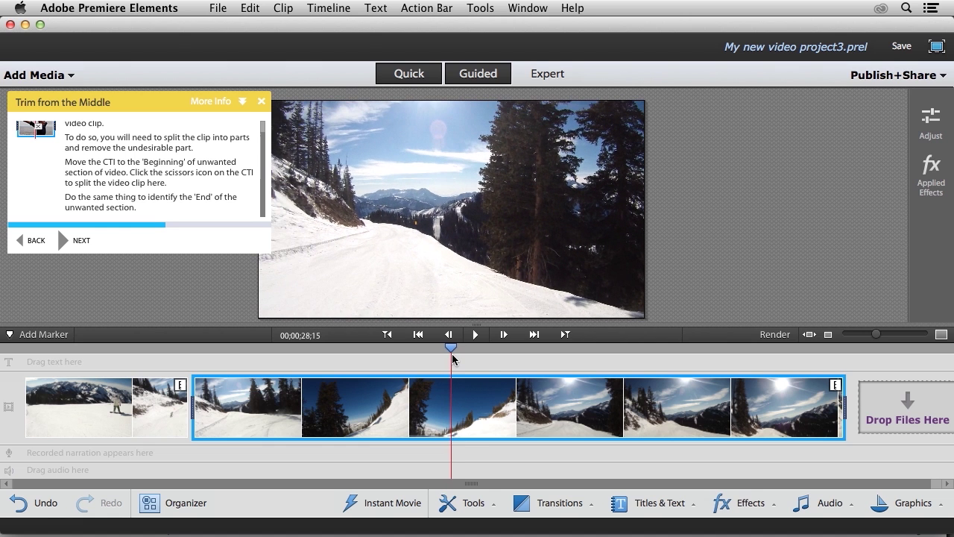
pyautogui.moveTo(460, 419)
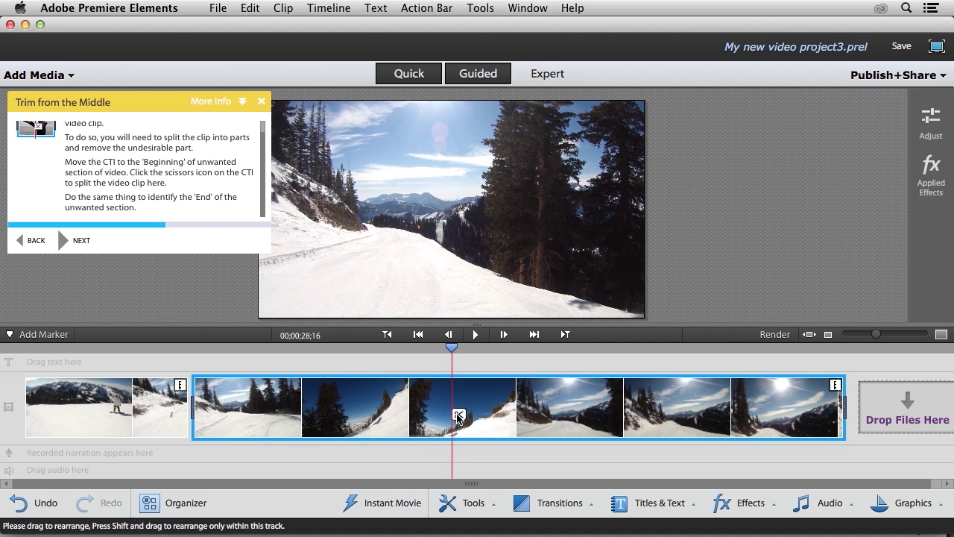
pyautogui.click(459, 418)
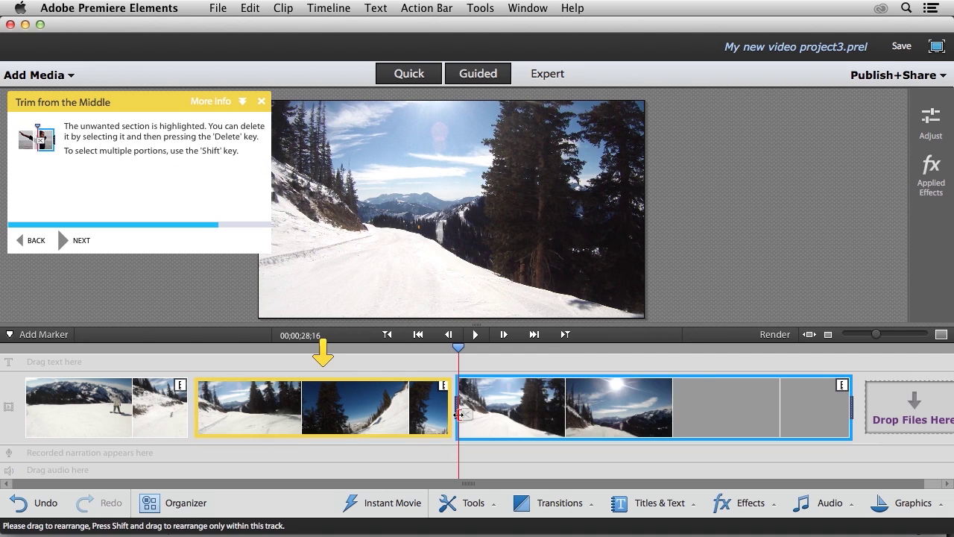
pyautogui.click(323, 415)
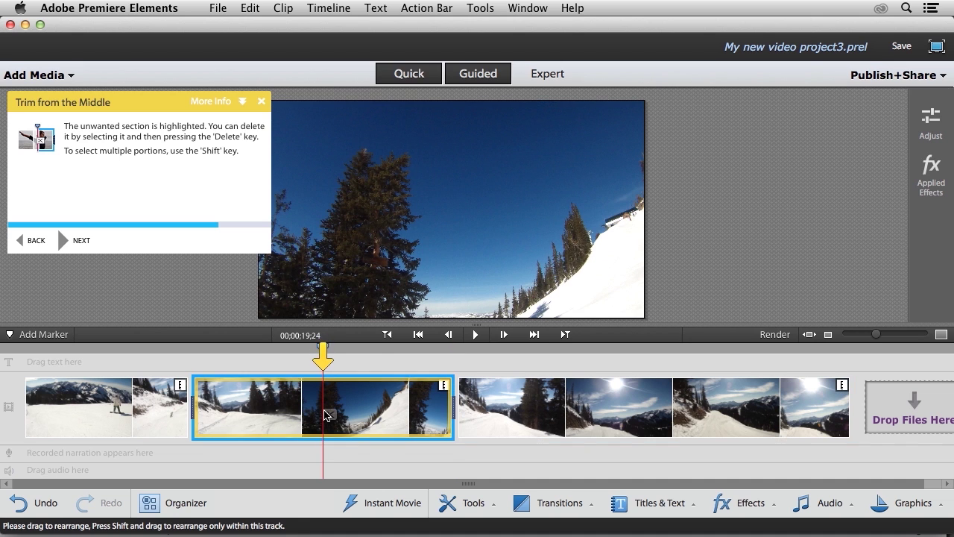
pyautogui.press('Delete')
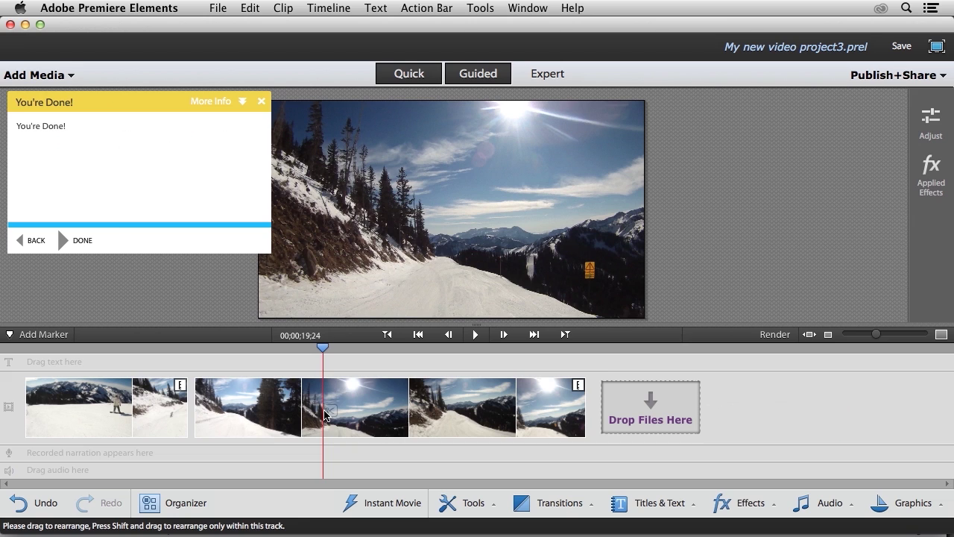
# Close the finished guided edit and preview from about 9 seconds, pausing at 00;00;15;17
pyautogui.click(325, 415)
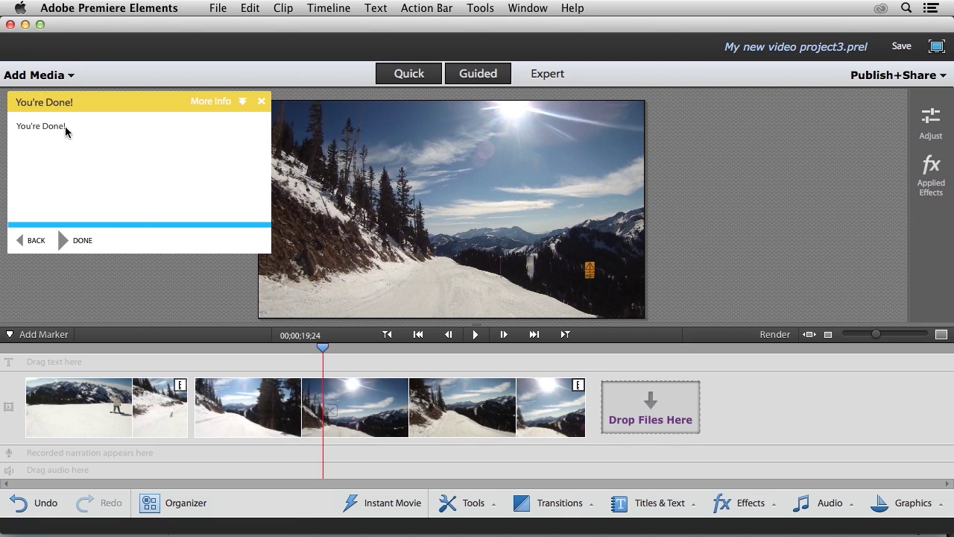
pyautogui.click(82, 243)
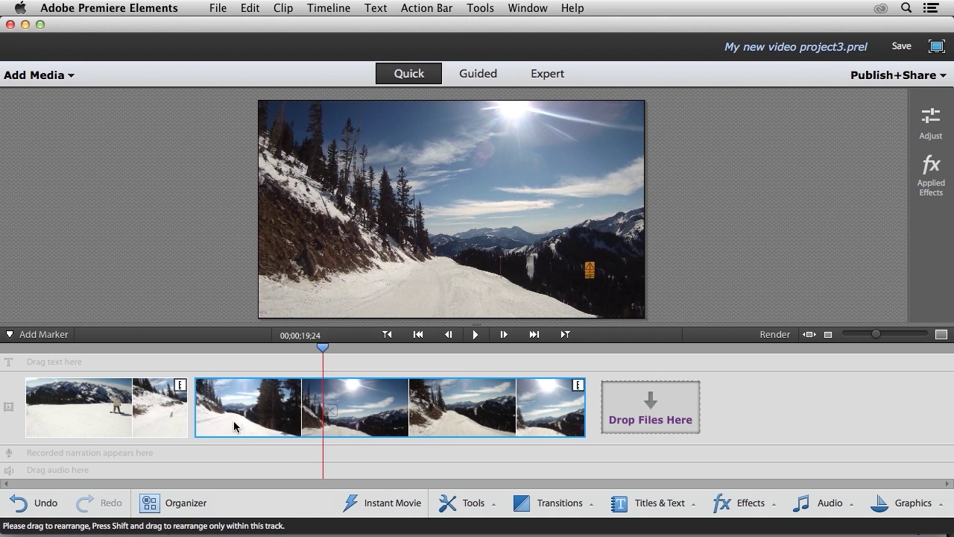
pyautogui.moveTo(323, 350); pyautogui.dragTo(167, 350)
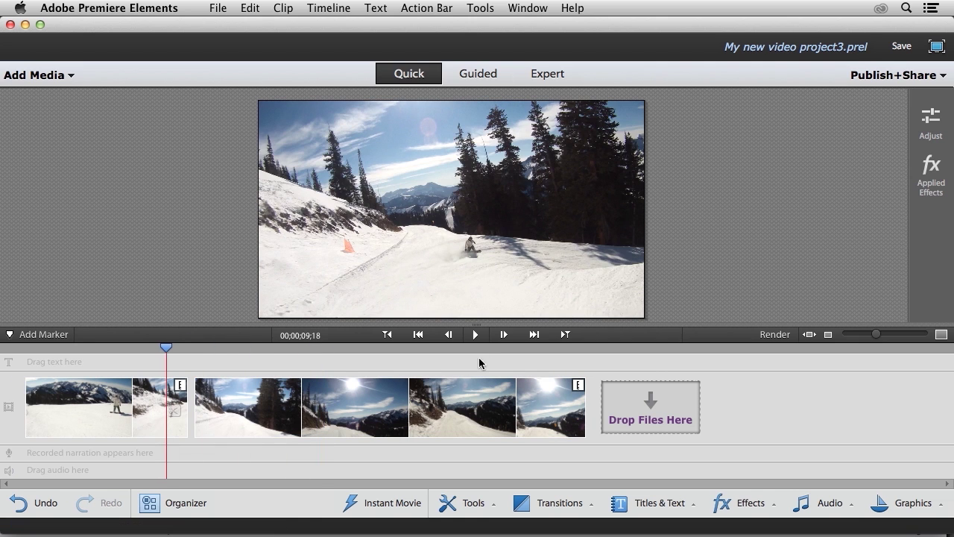
pyautogui.click(478, 336)
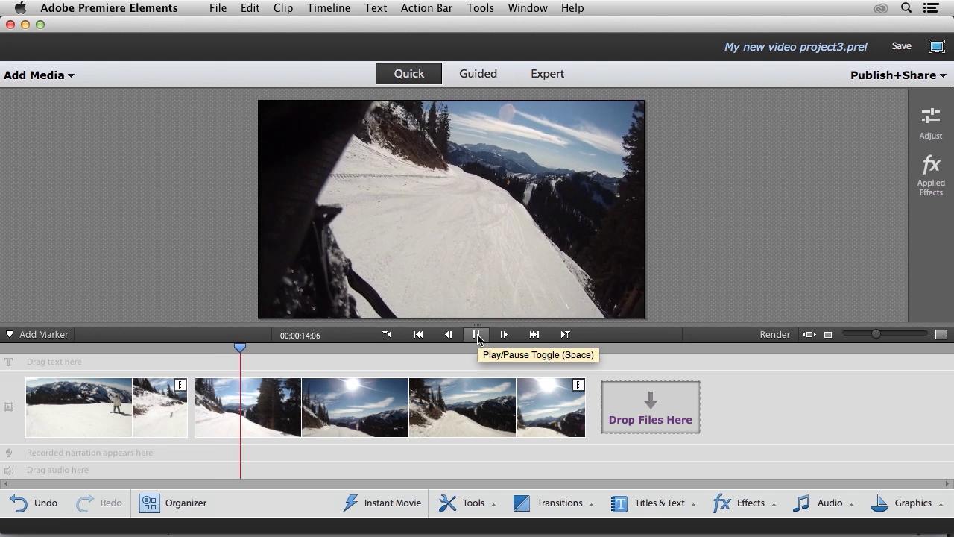
pyautogui.click(478, 336)
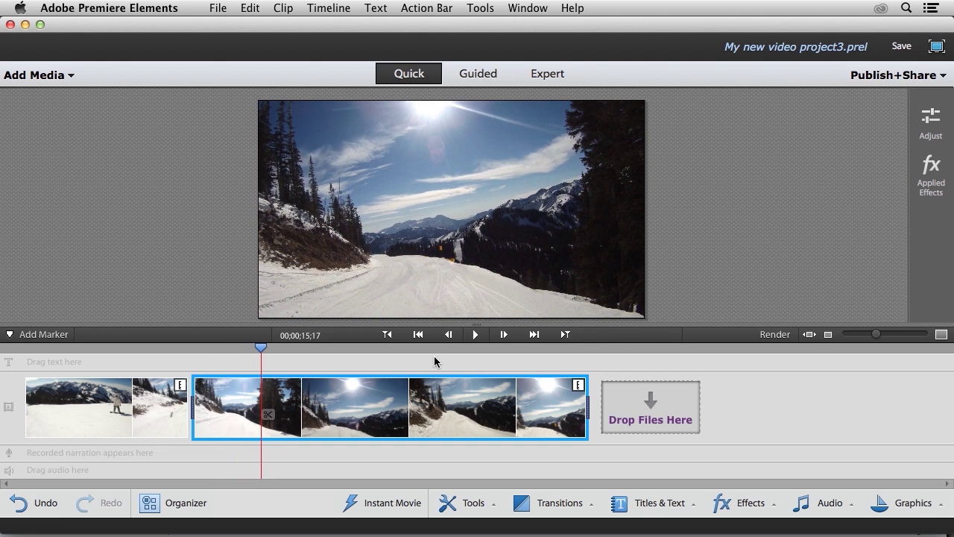
# From the Organizer media library, send the snowy forest clip to the Video Editor's timeline end
pyautogui.click(187, 503)
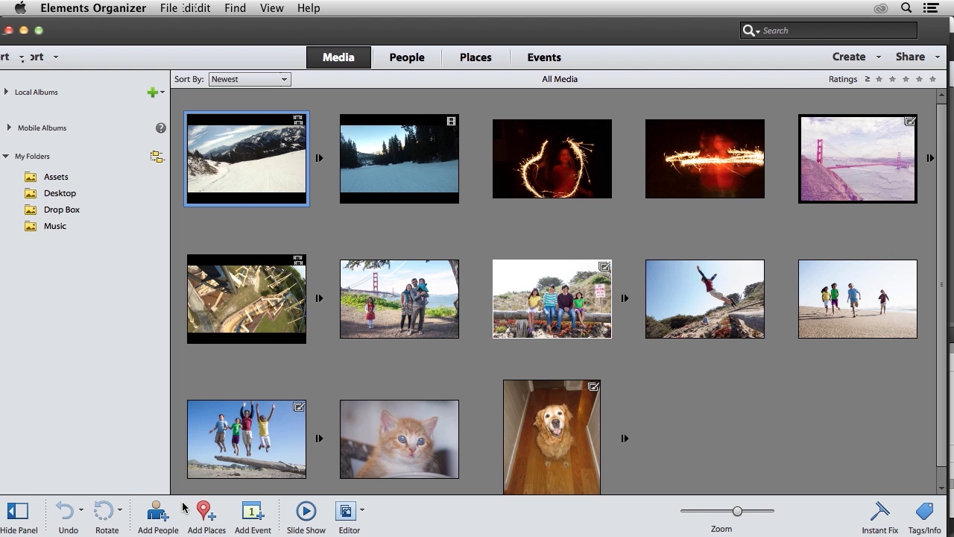
pyautogui.click(427, 159)
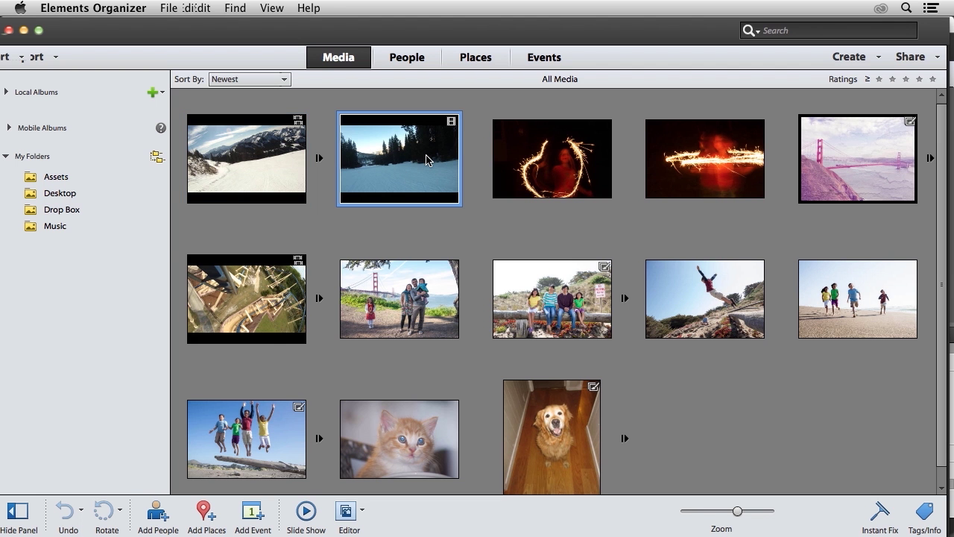
pyautogui.click(362, 511)
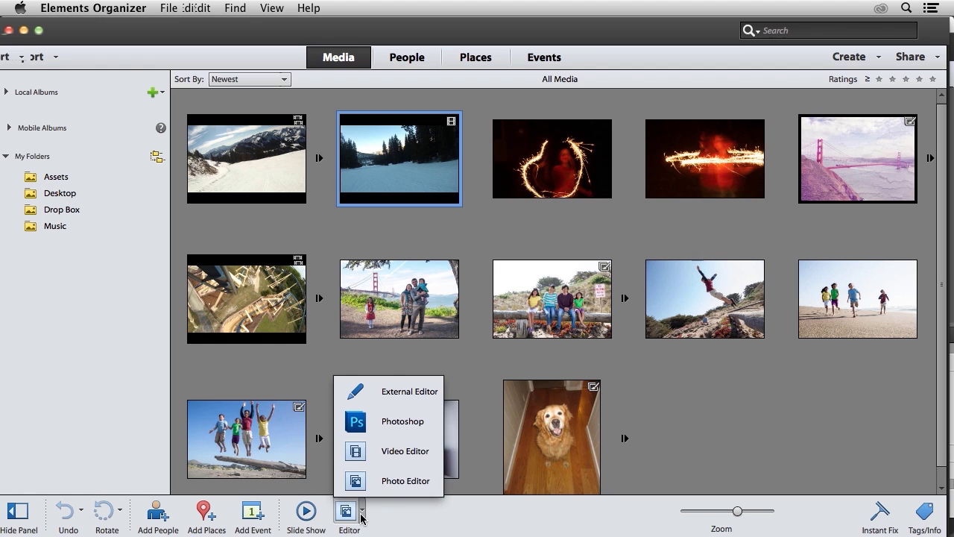
pyautogui.click(395, 452)
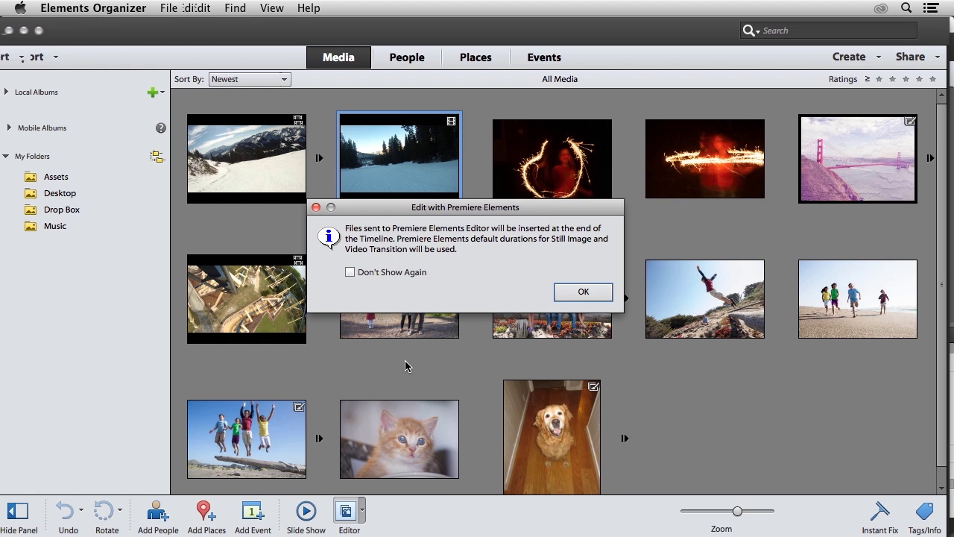
pyautogui.click(584, 292)
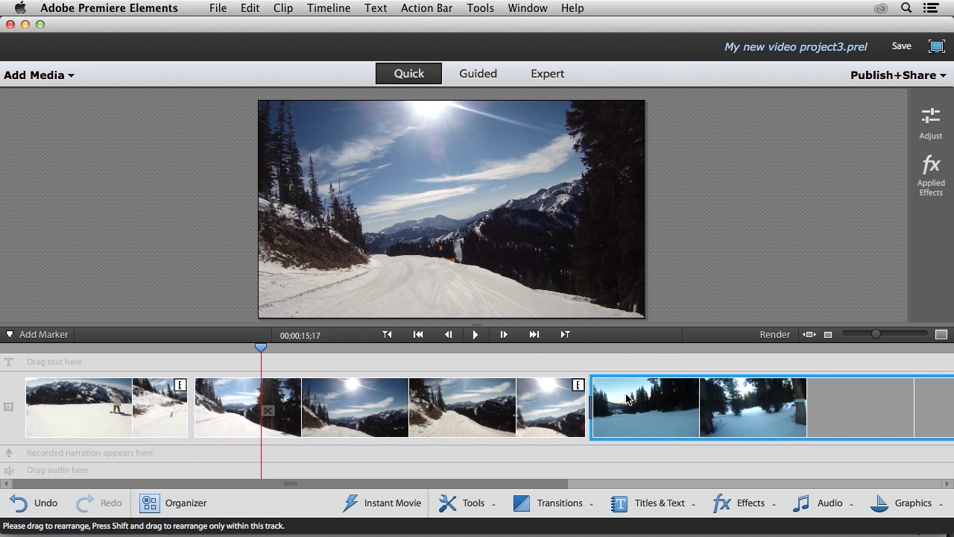
# Select the new snowy forest clip on the timeline, showing its frame at 00;00;38;29
pyautogui.moveTo(331, 484); pyautogui.dragTo(657, 483)
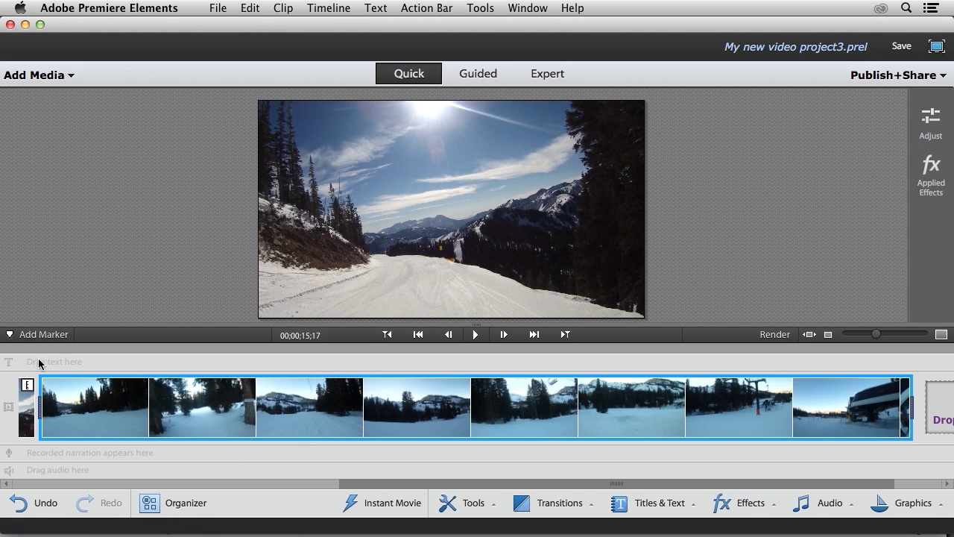
pyautogui.click(61, 364)
pyautogui.click(61, 380)
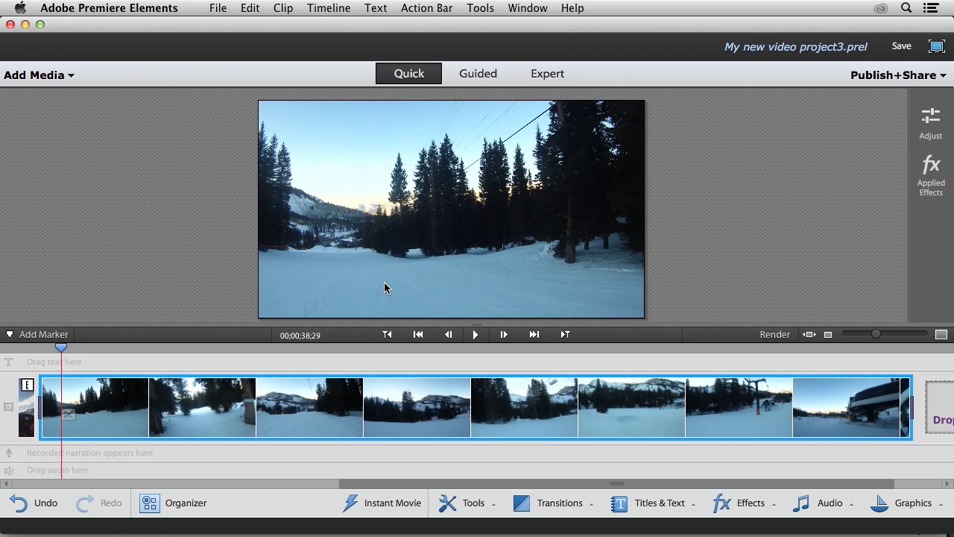
# Start the Adjusting Brightness+Contrast & Color guided edit and select the snowy forest clip
pyautogui.click(483, 74)
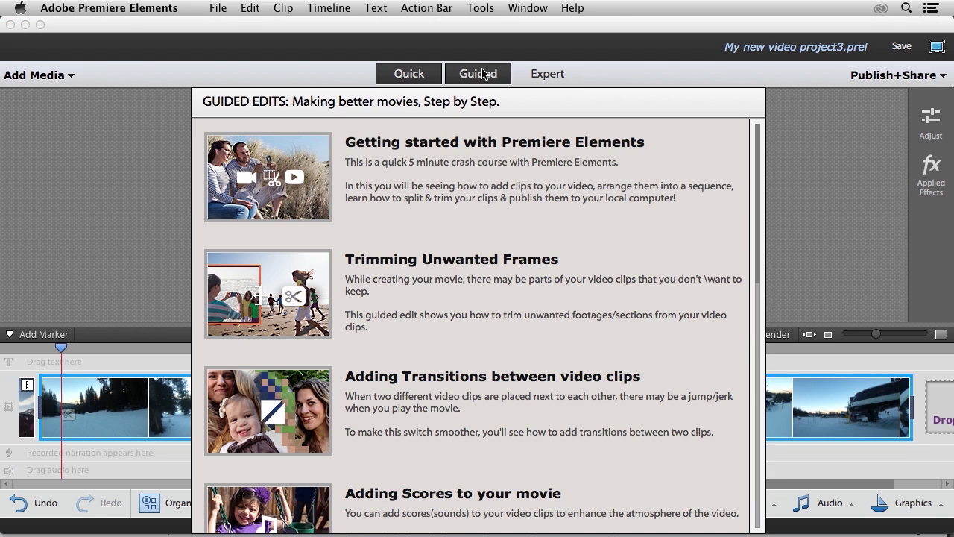
pyautogui.moveTo(759, 182); pyautogui.dragTo(758, 337)
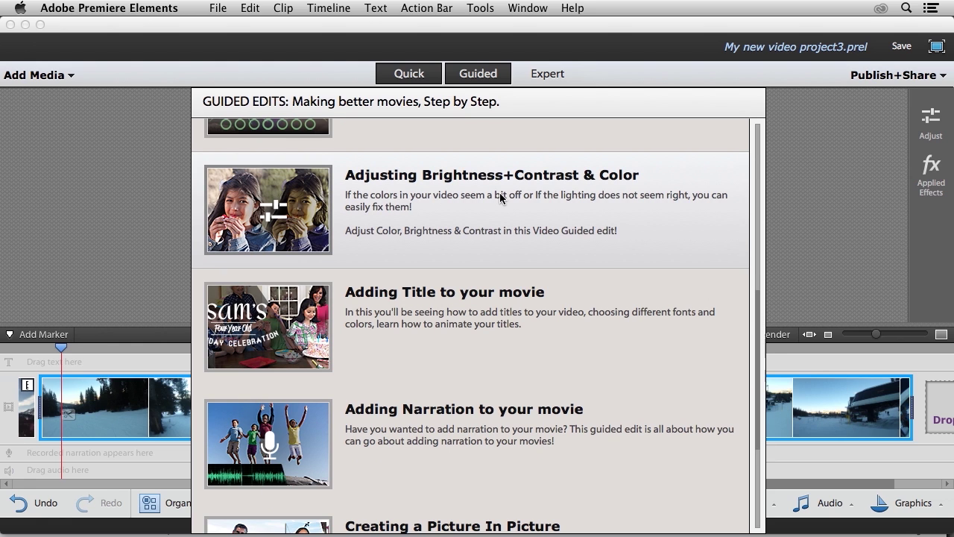
pyautogui.click(462, 196)
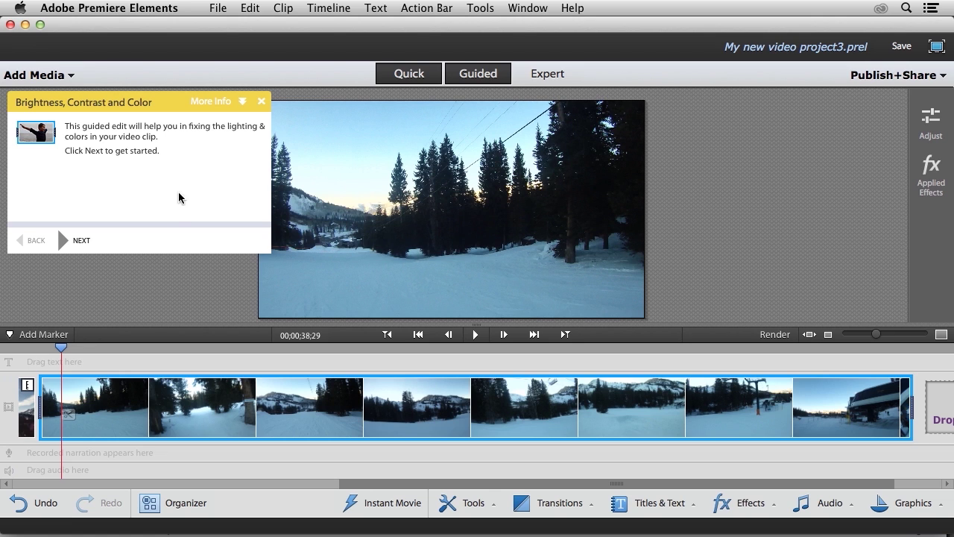
pyautogui.click(65, 250)
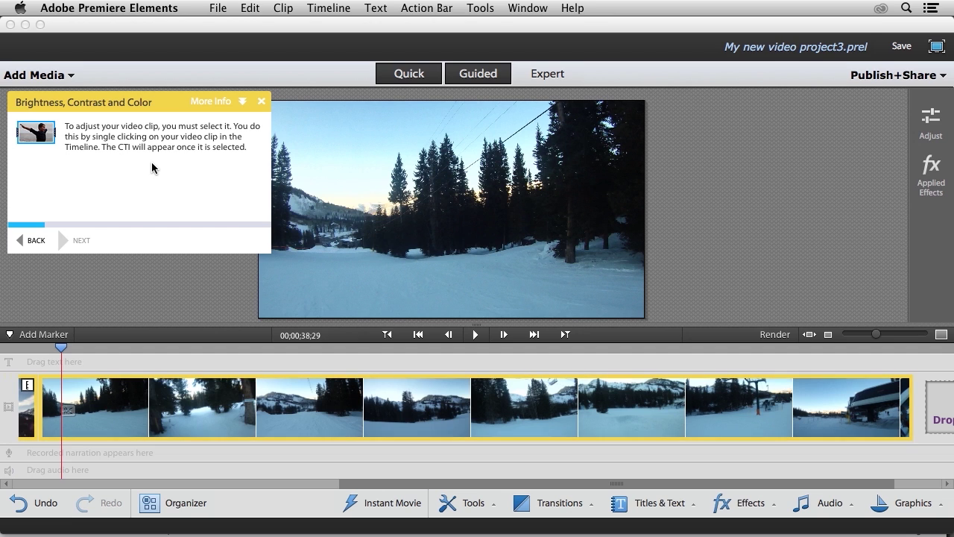
pyautogui.click(191, 410)
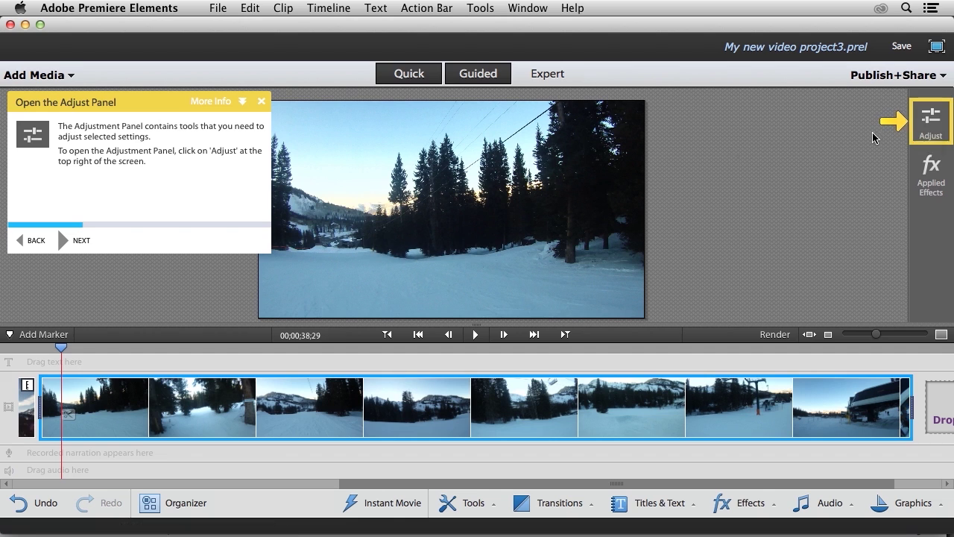
# Try several Lighting exposure variations on the snowy forest clip
pyautogui.click(932, 120)
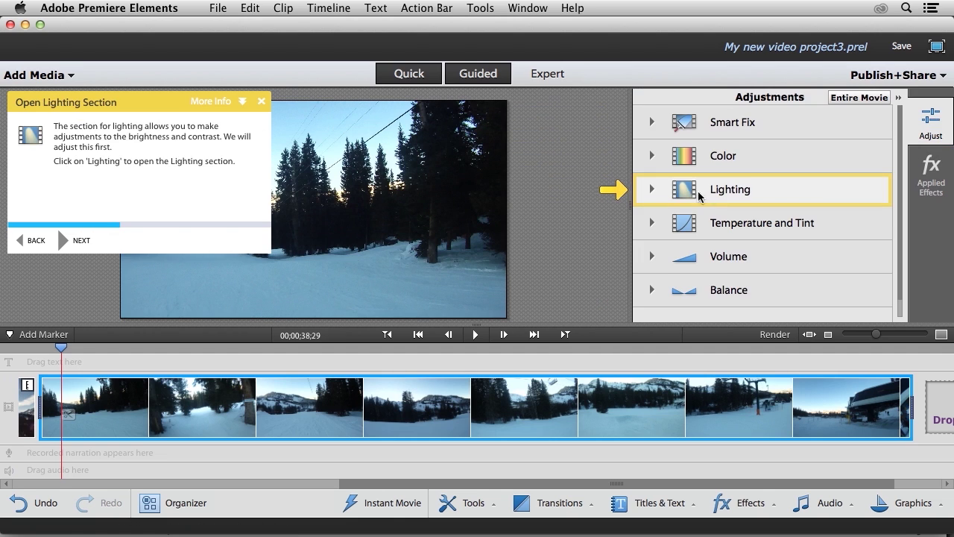
pyautogui.click(652, 195)
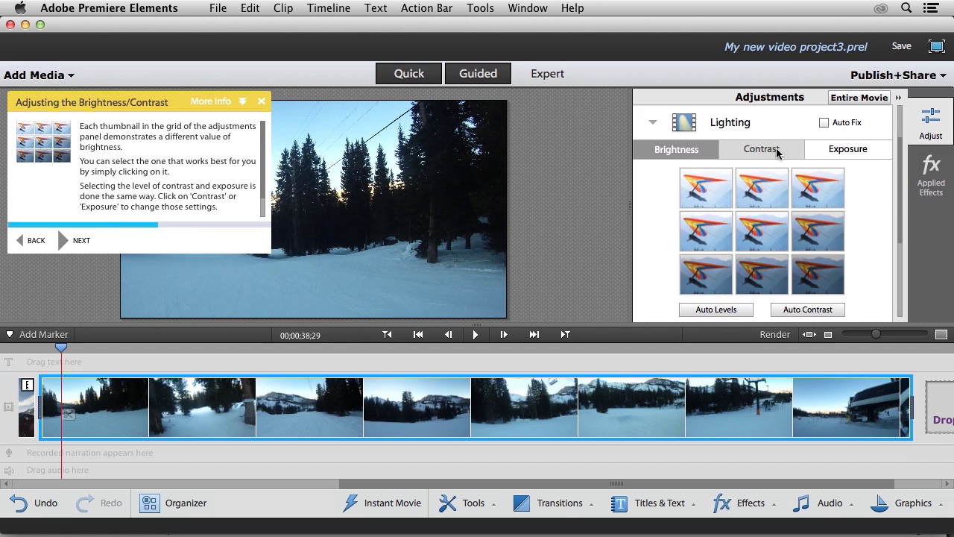
pyautogui.click(865, 151)
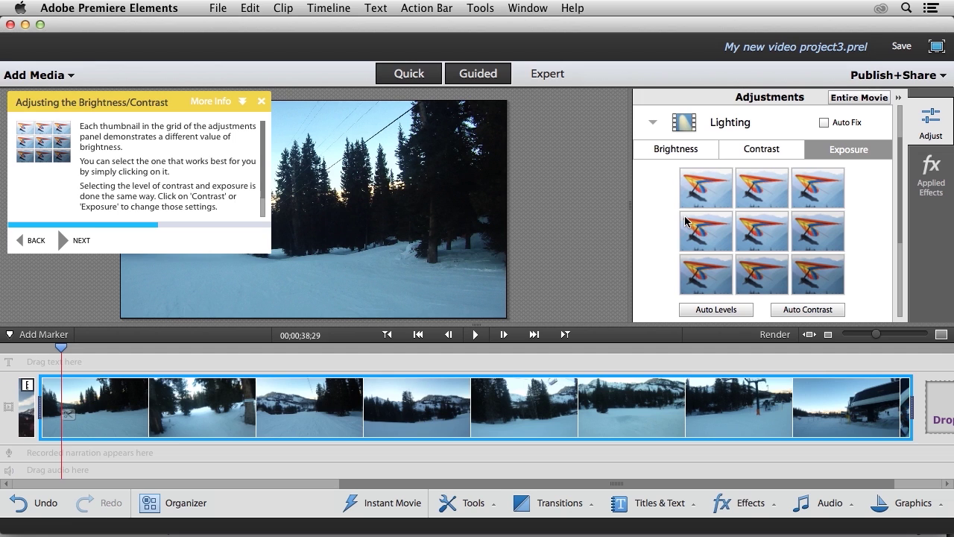
pyautogui.click(701, 235)
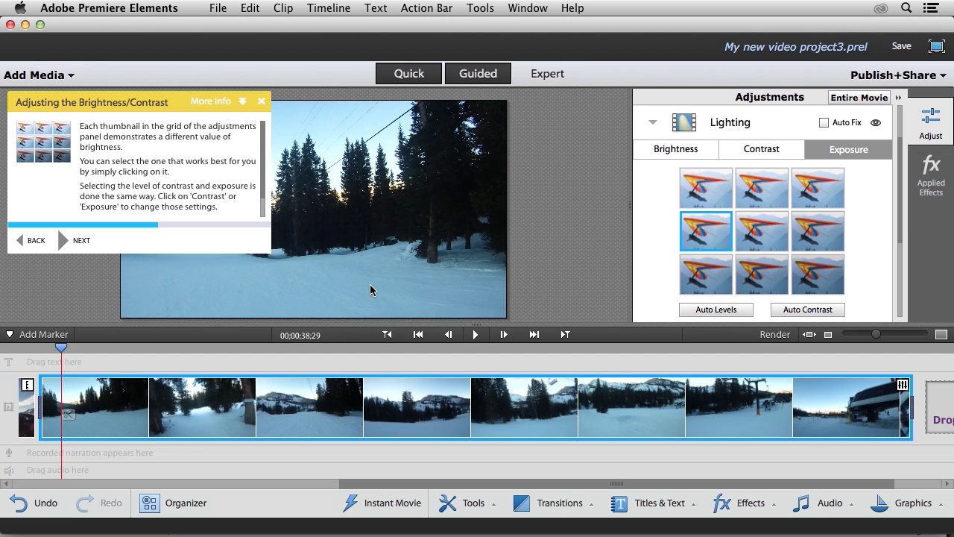
pyautogui.click(820, 188)
pyautogui.click(767, 191)
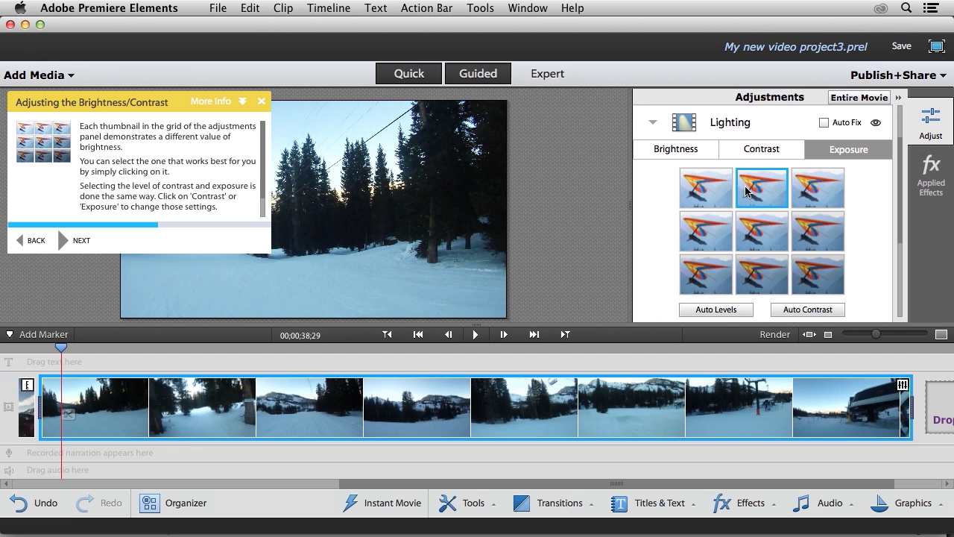
pyautogui.click(708, 191)
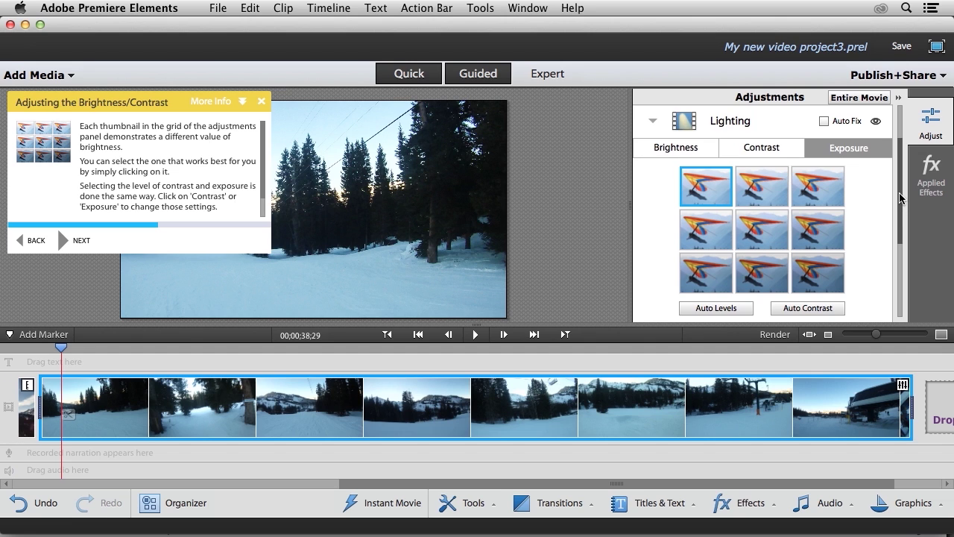
# Reset the lighting and apply the brightest, top-left exposure variation
pyautogui.scroll(-3, 901, 198)
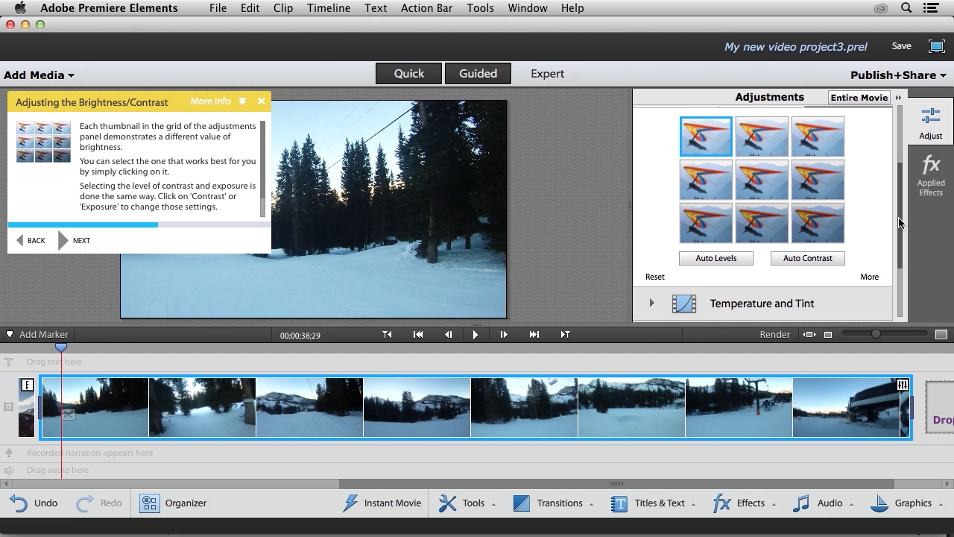
pyautogui.click(649, 280)
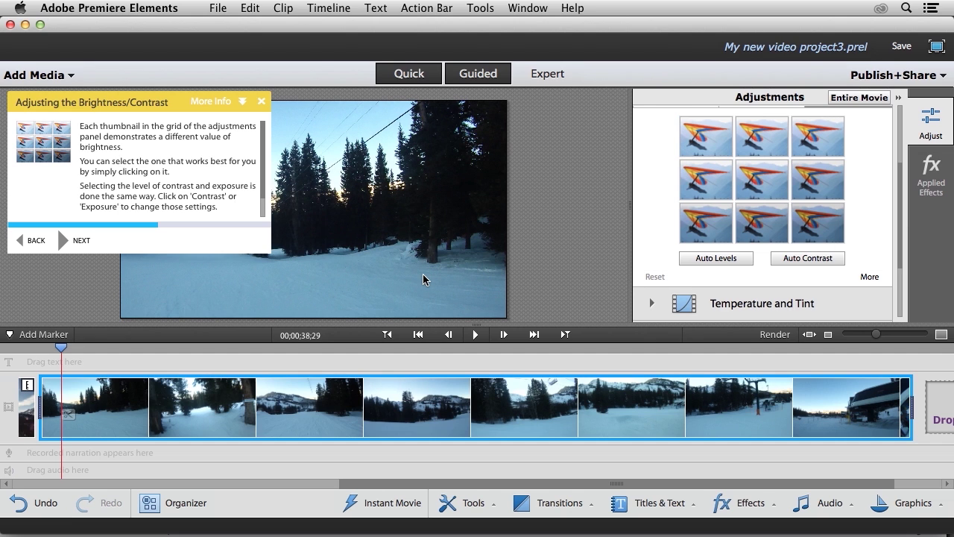
pyautogui.click(704, 139)
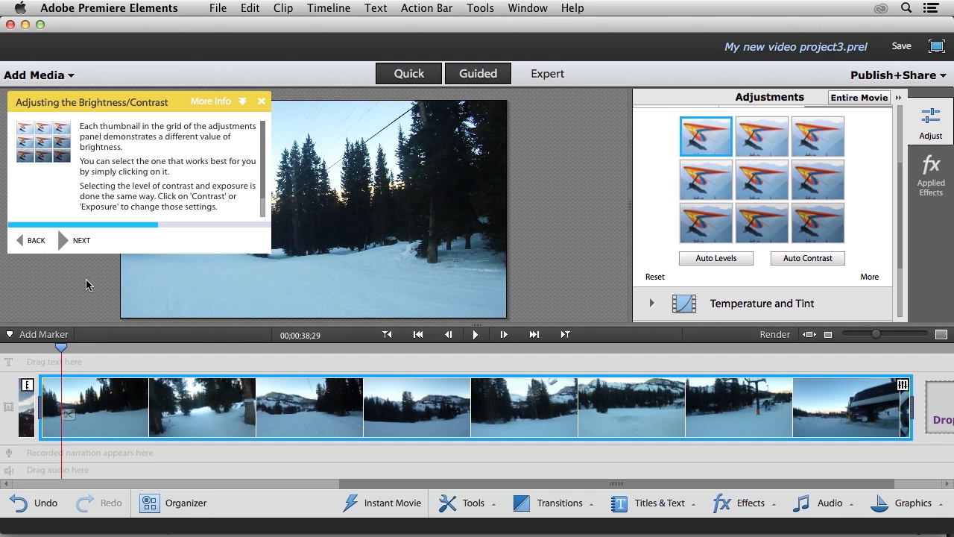
pyautogui.click(78, 242)
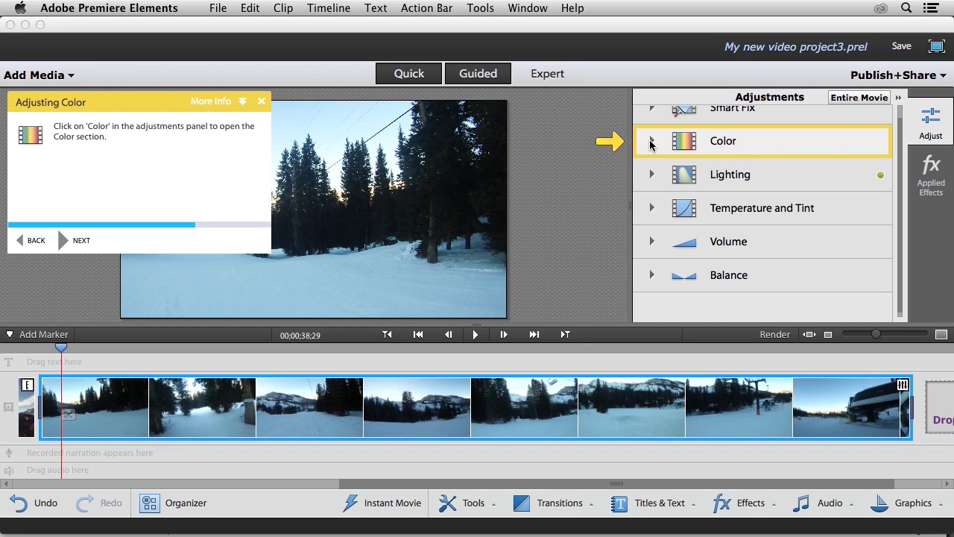
# Desaturate the snowy forest clip using the lowest Saturation thumbnail, then advance the guide
pyautogui.click(651, 141)
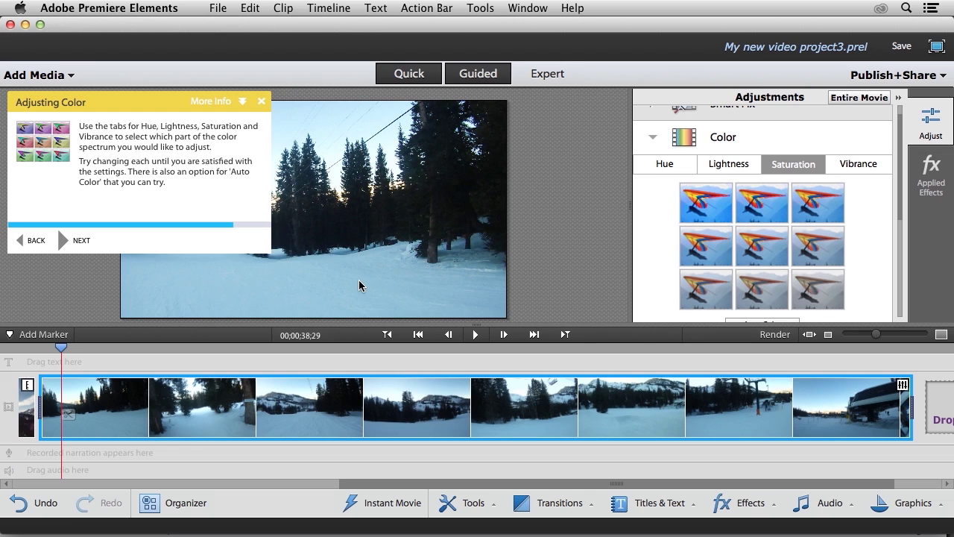
pyautogui.click(762, 297)
pyautogui.click(816, 297)
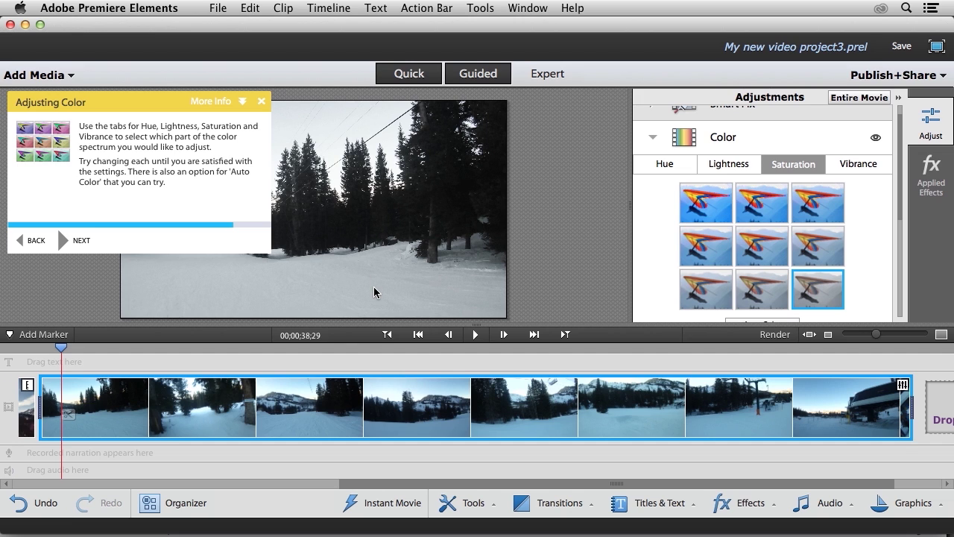
pyautogui.click(64, 239)
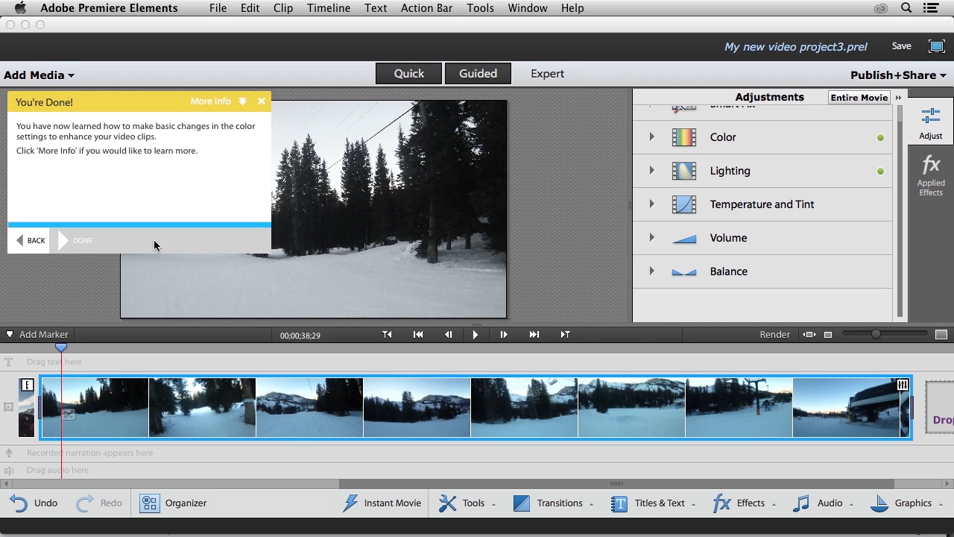
# Close the color guided edit and scroll the timeline back to the earlier clips
pyautogui.click(70, 242)
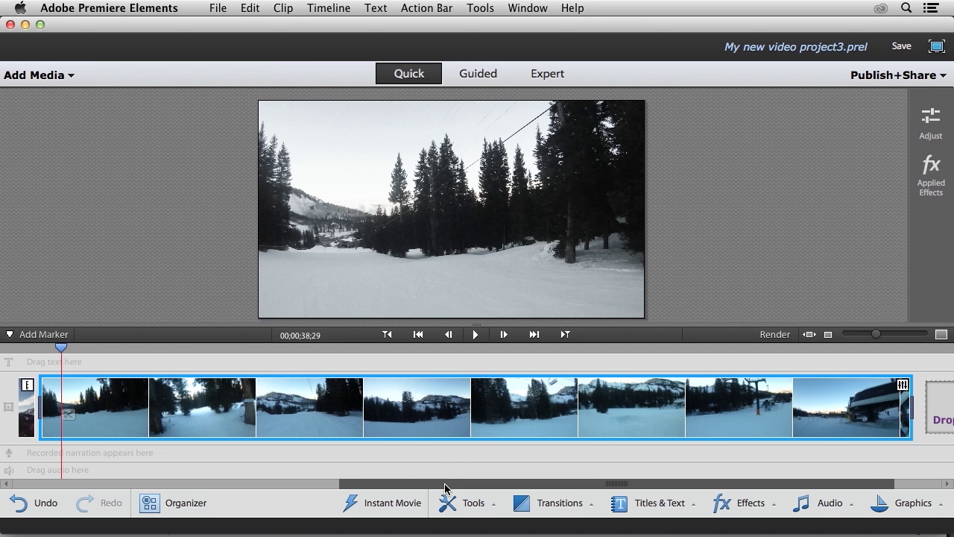
pyautogui.moveTo(447, 484); pyautogui.dragTo(79, 483)
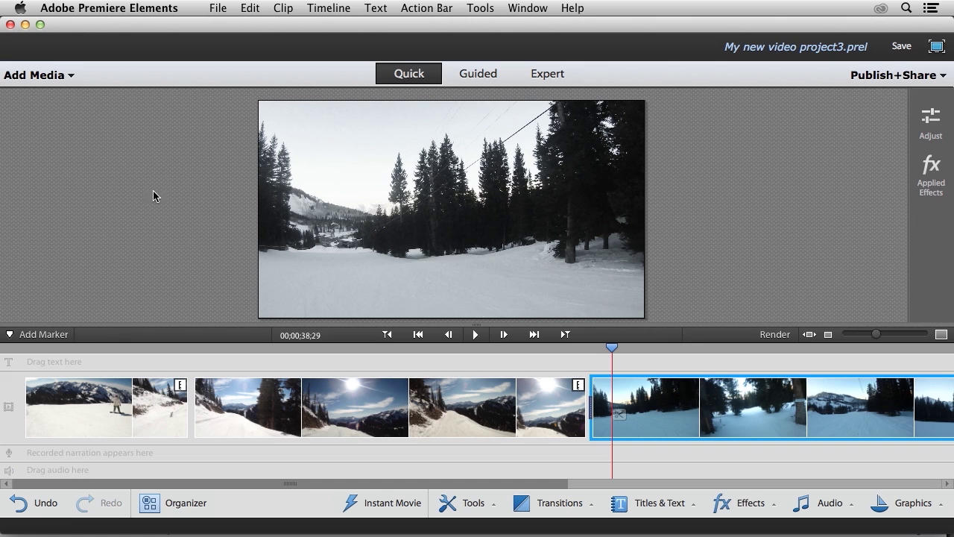